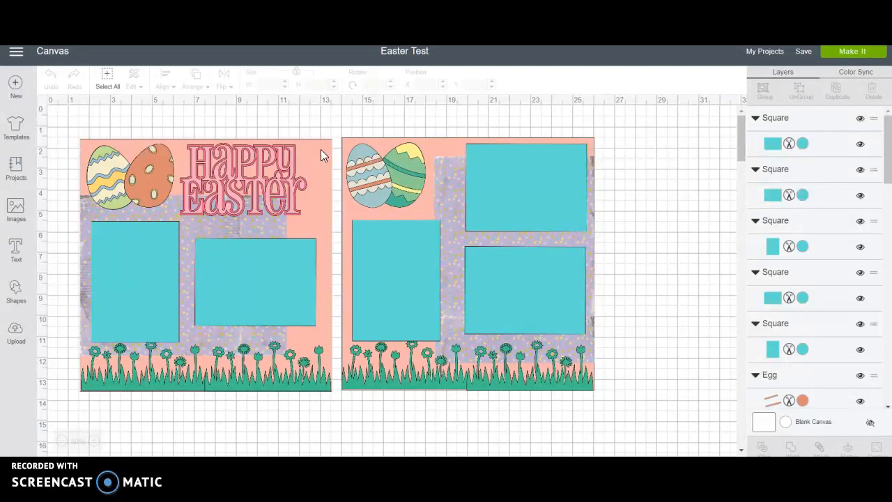
# Hide the right page's 12-inch pink background square and delete the left page's pink background square.
pyautogui.click(321, 150)
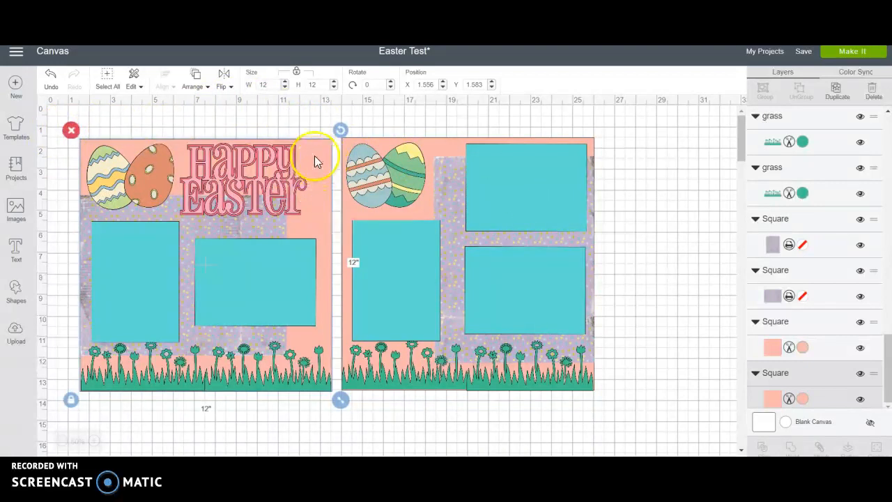
pyautogui.click(354, 202)
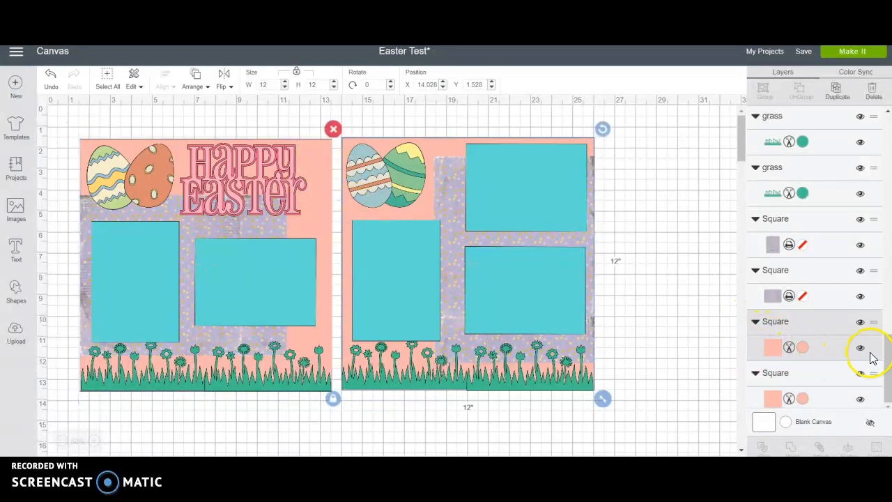
pyautogui.click(861, 325)
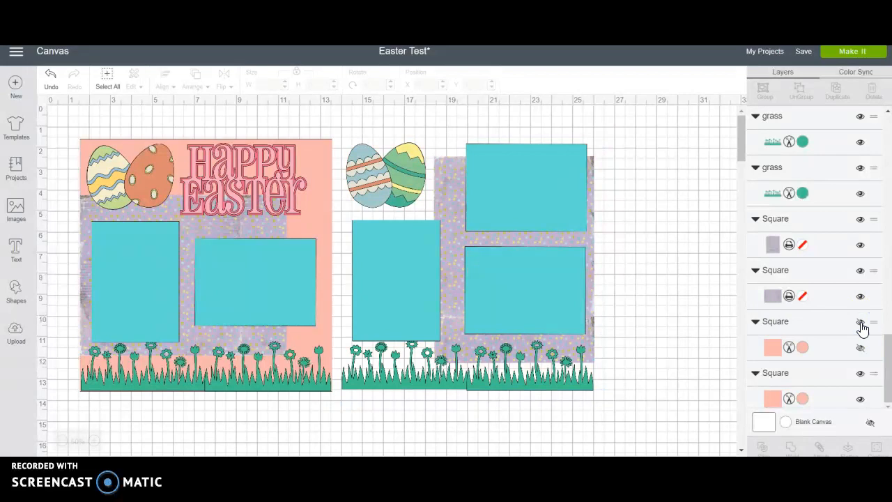
pyautogui.click(315, 158)
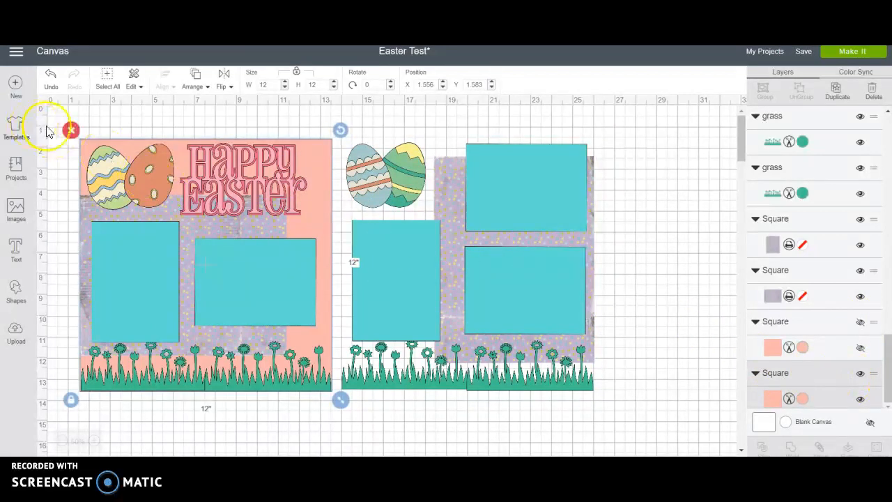
pyautogui.click(70, 129)
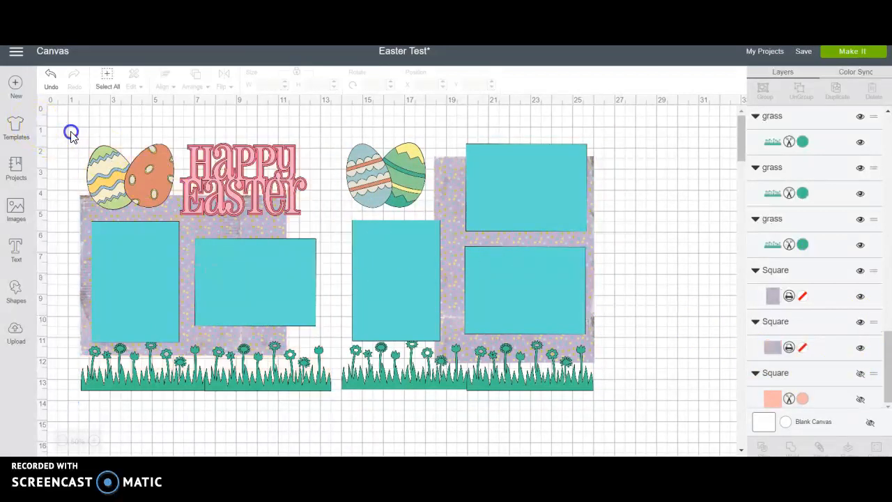
# Delete all five turquoise photo rectangles from the two scrapbook pages.
pyautogui.click(532, 192)
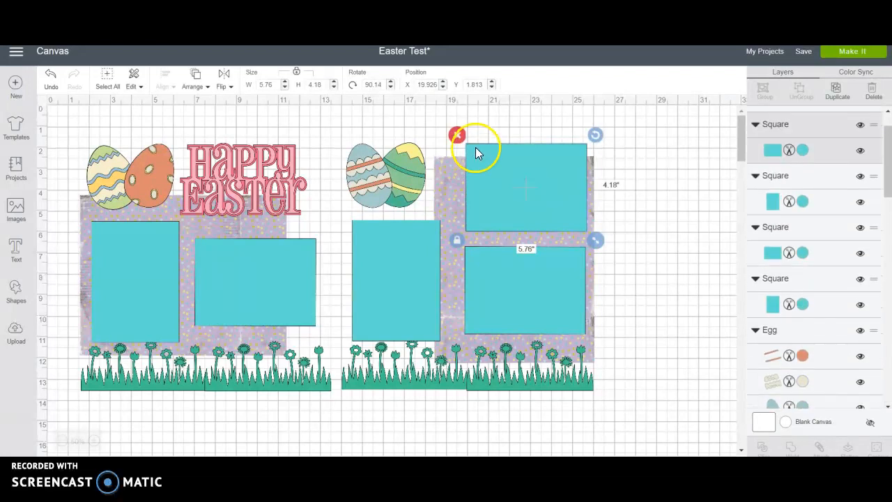
pyautogui.click(455, 136)
pyautogui.click(481, 266)
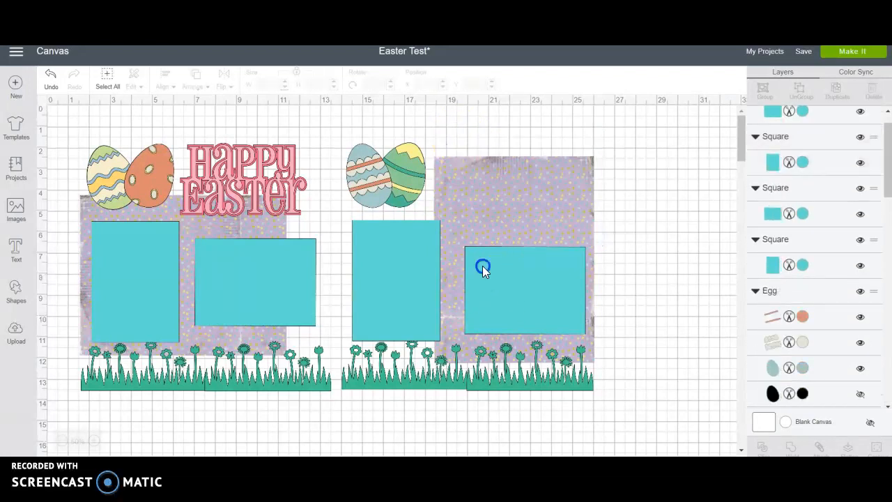
pyautogui.click(456, 237)
pyautogui.click(372, 236)
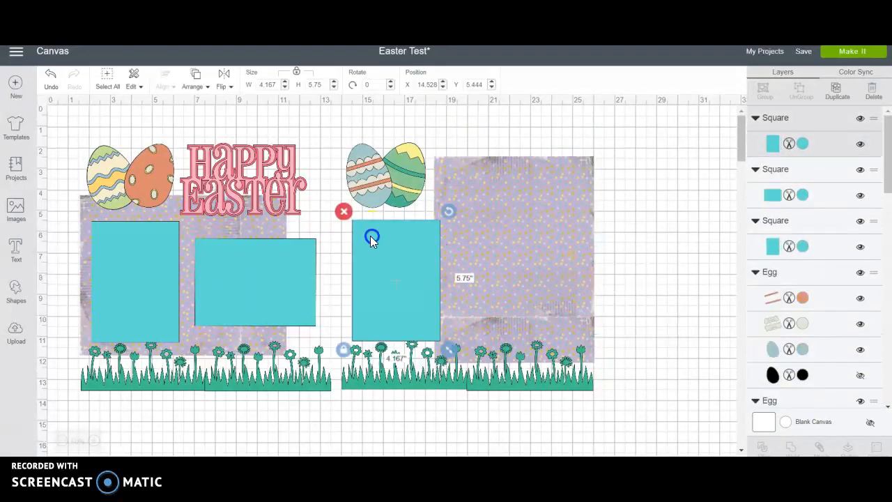
pyautogui.click(344, 212)
pyautogui.click(257, 254)
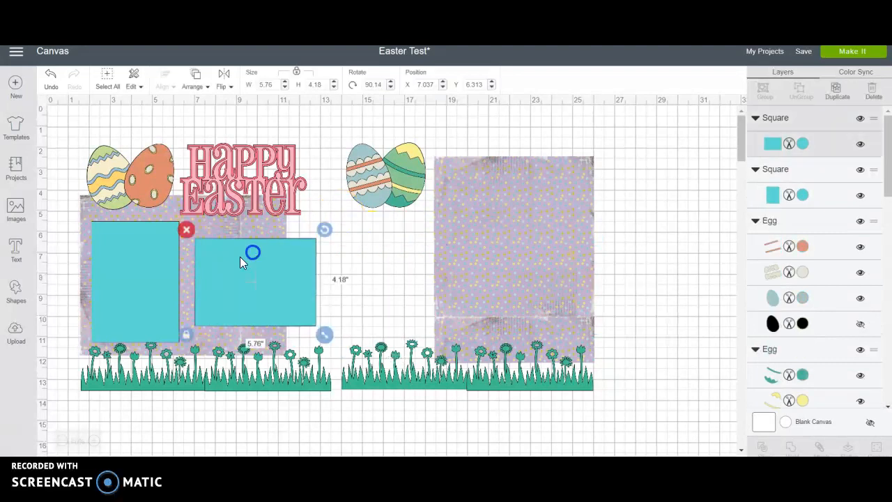
pyautogui.click(187, 231)
pyautogui.click(133, 248)
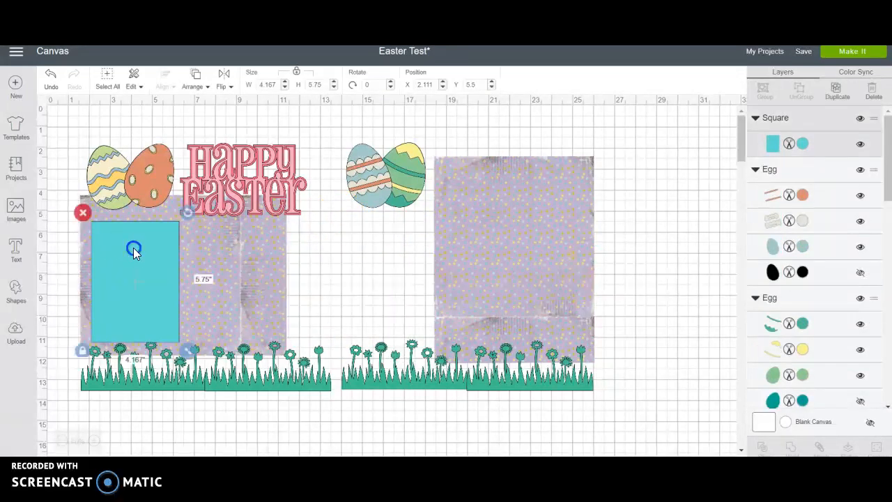
pyautogui.click(83, 213)
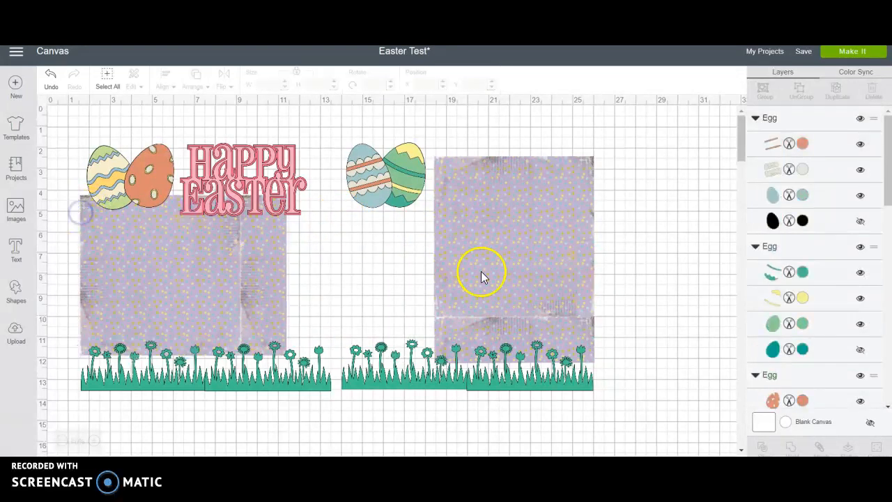
# Change the right page's patterned rectangle from Print to Cut and color it lavender, #B08FC2.
pyautogui.click(510, 233)
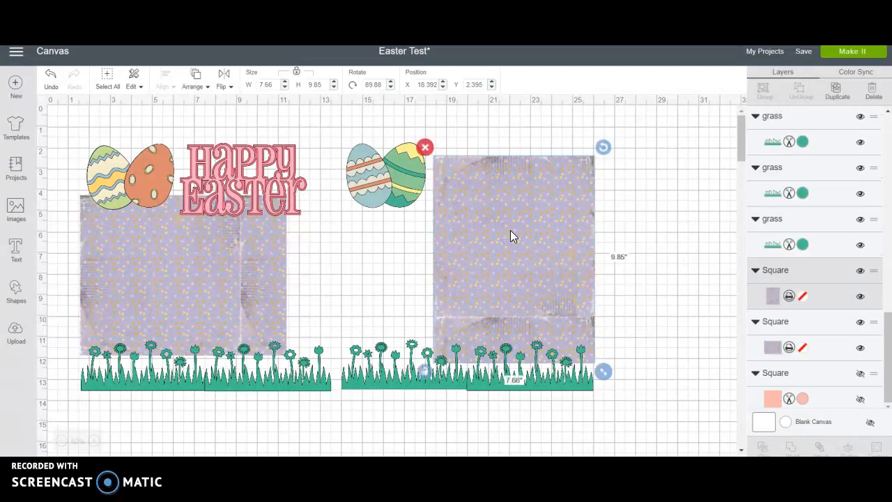
pyautogui.click(773, 297)
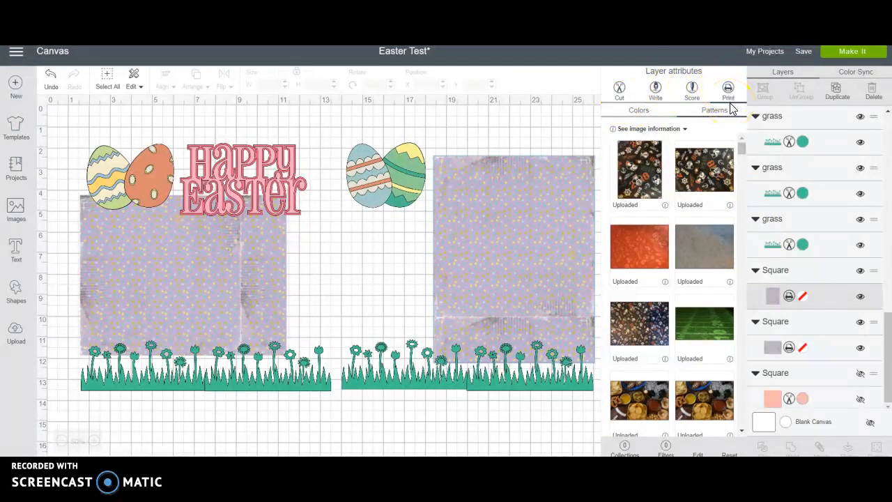
pyautogui.click(621, 91)
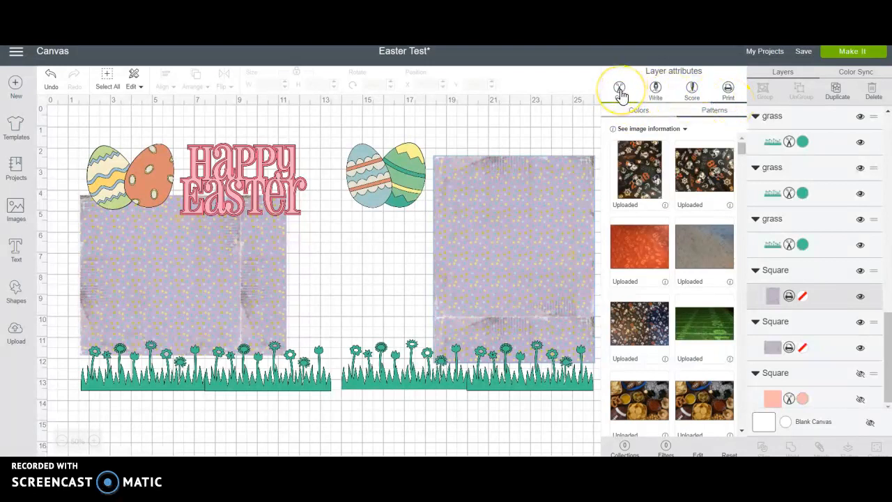
pyautogui.click(620, 91)
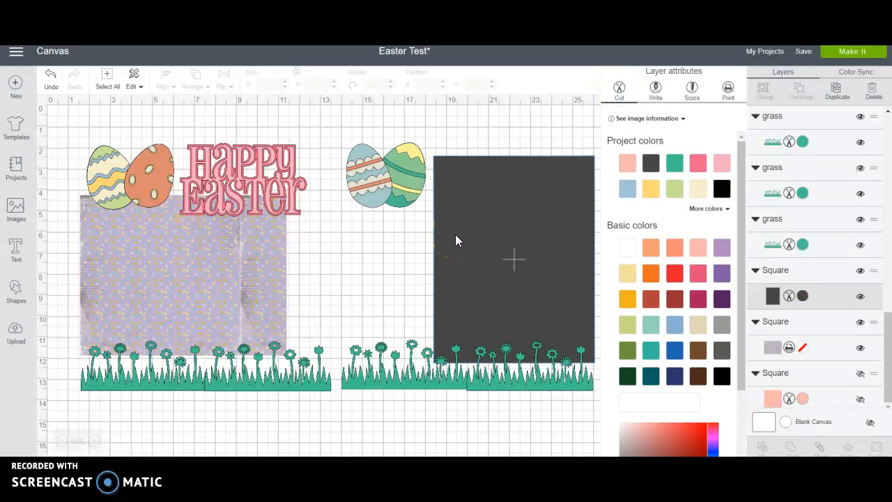
pyautogui.click(334, 257)
pyautogui.click(722, 251)
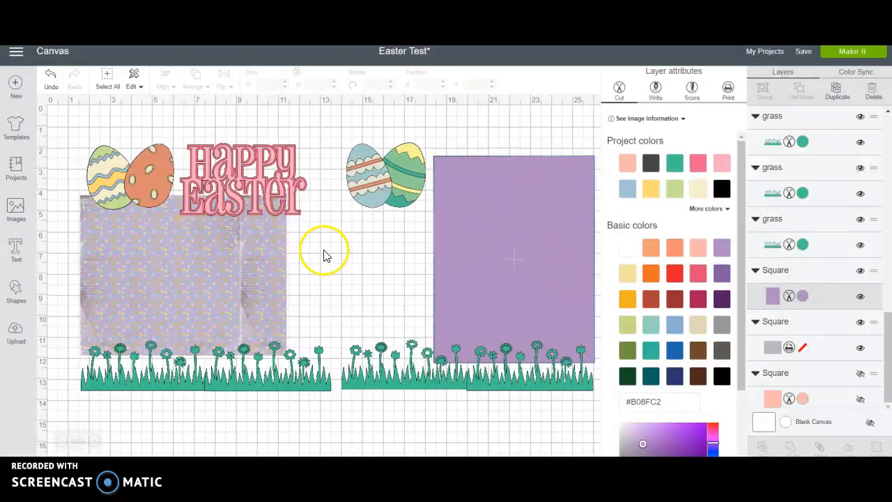
# Change the left page's patterned rectangle from Print to Cut and give it the project's Lavender color.
pyautogui.click(203, 258)
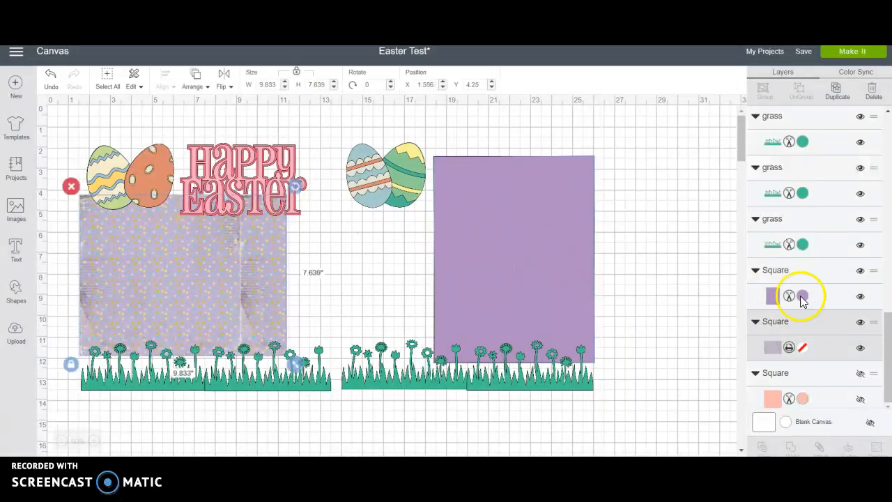
pyautogui.click(769, 353)
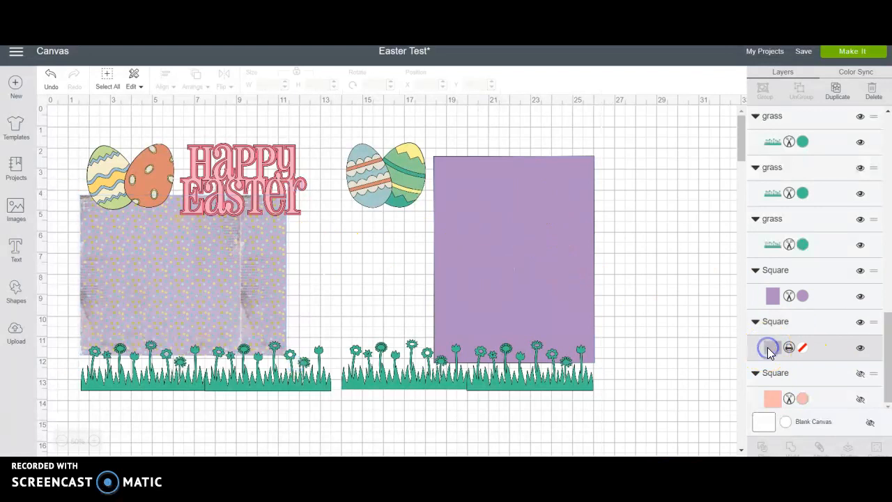
pyautogui.click(620, 88)
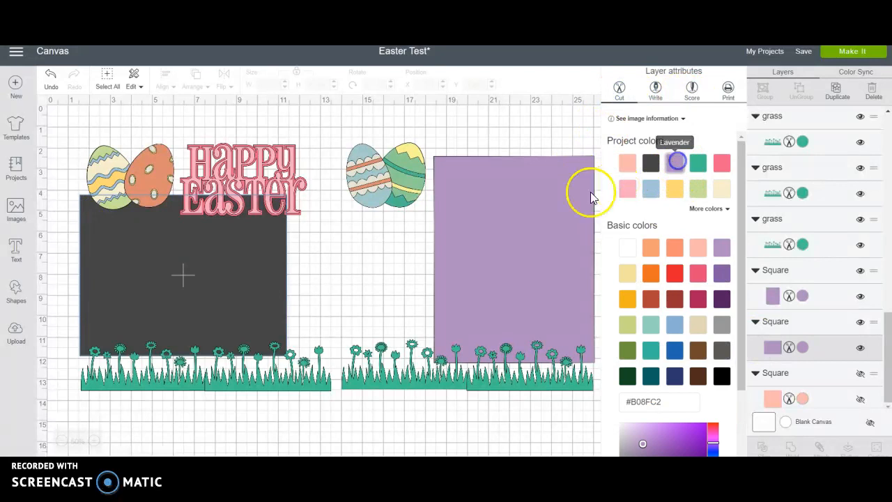
pyautogui.click(675, 162)
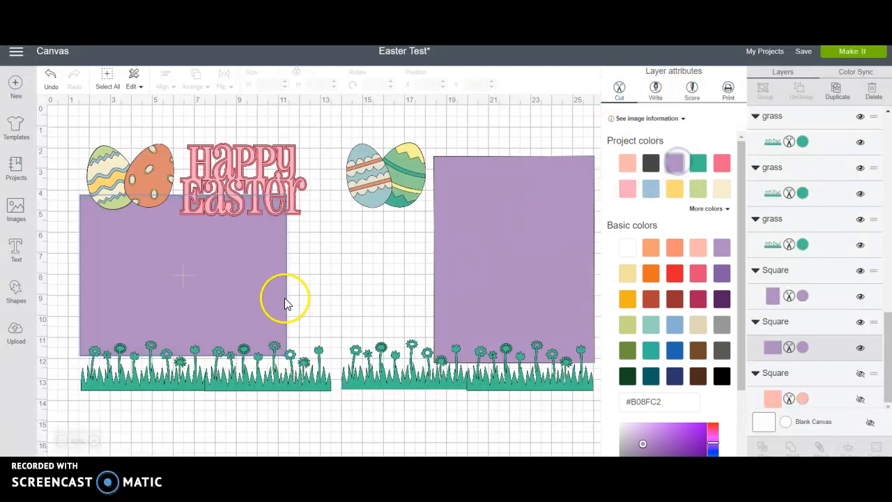
pyautogui.click(343, 271)
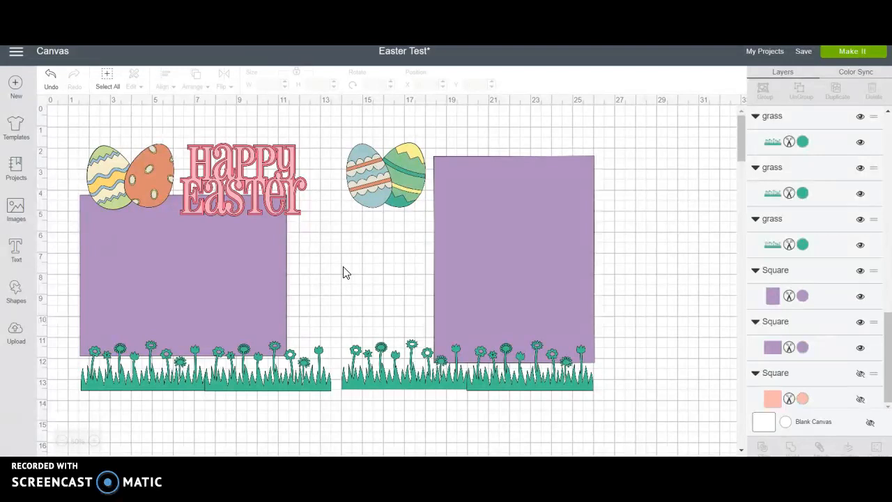
# Use Color Sync to recolor the orange egg and the orange egg stripes with the Happy Easter title's dark pink.
pyautogui.click(518, 244)
pyautogui.click(857, 76)
pyautogui.scroll(-3, 844, 210)
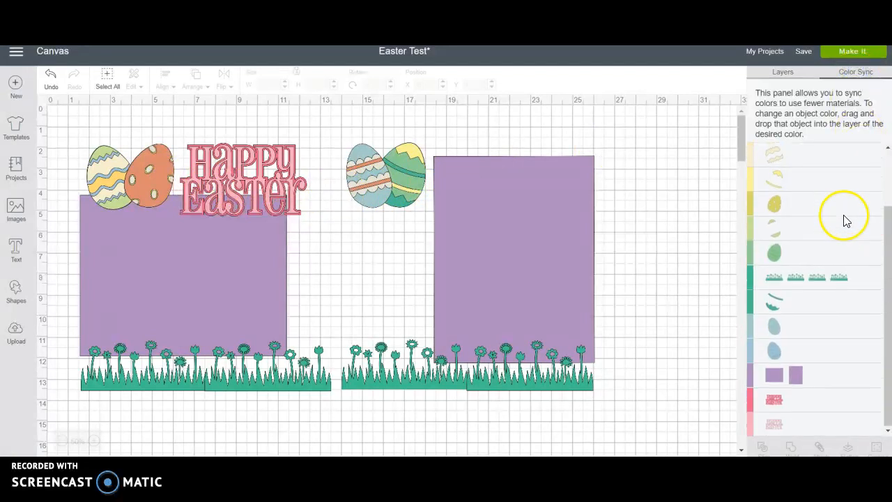
pyautogui.scroll(3, 802, 328)
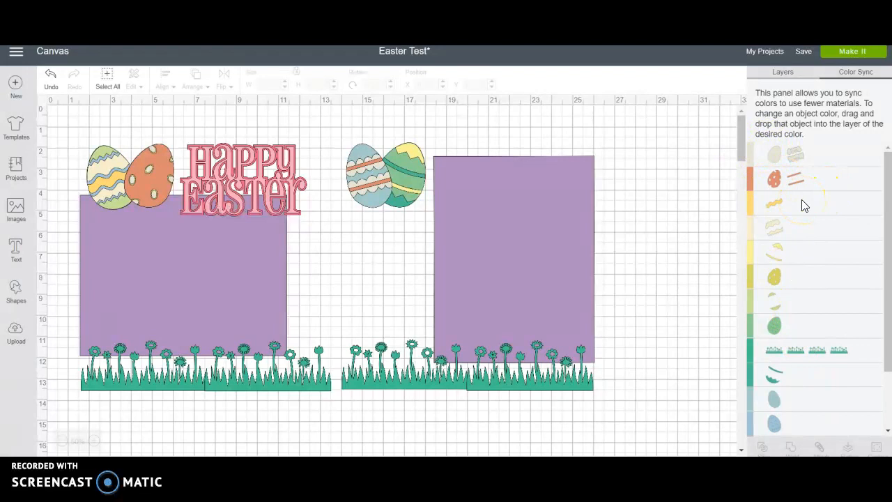
pyautogui.scroll(-3, 817, 226)
pyautogui.scroll(3, 816, 225)
pyautogui.scroll(-2, 846, 256)
pyautogui.scroll(2, 851, 259)
pyautogui.moveTo(751, 190); pyautogui.dragTo(798, 401)
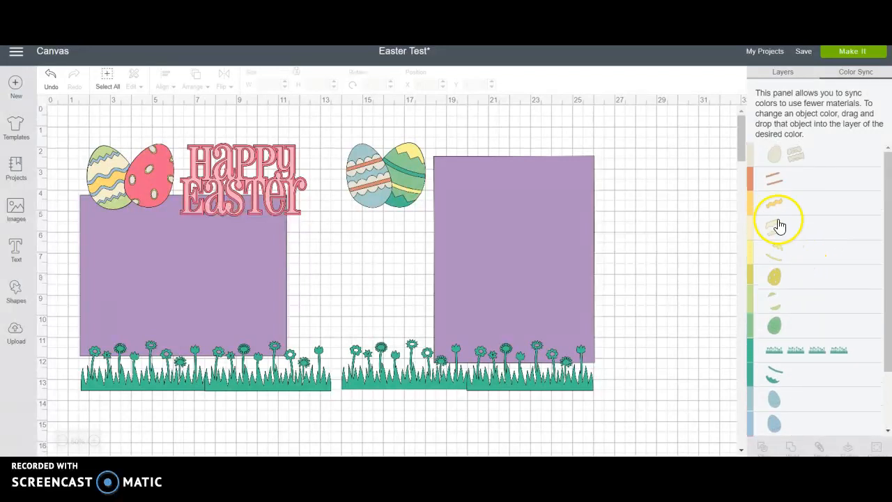
pyautogui.moveTo(777, 185); pyautogui.dragTo(824, 400)
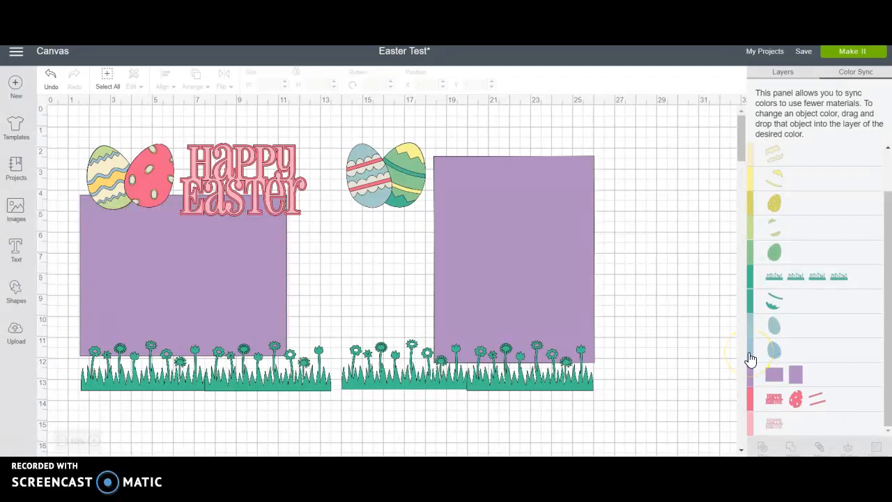
# Sync the two blue egg layers to the lighter blue, and the right page egg's dark green accents to the grass green.
pyautogui.moveTo(755, 345); pyautogui.dragTo(758, 325)
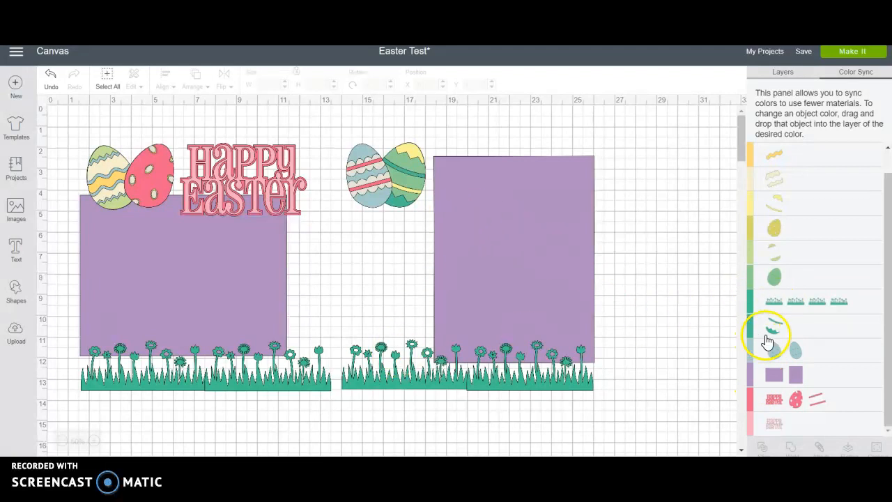
pyautogui.click(395, 209)
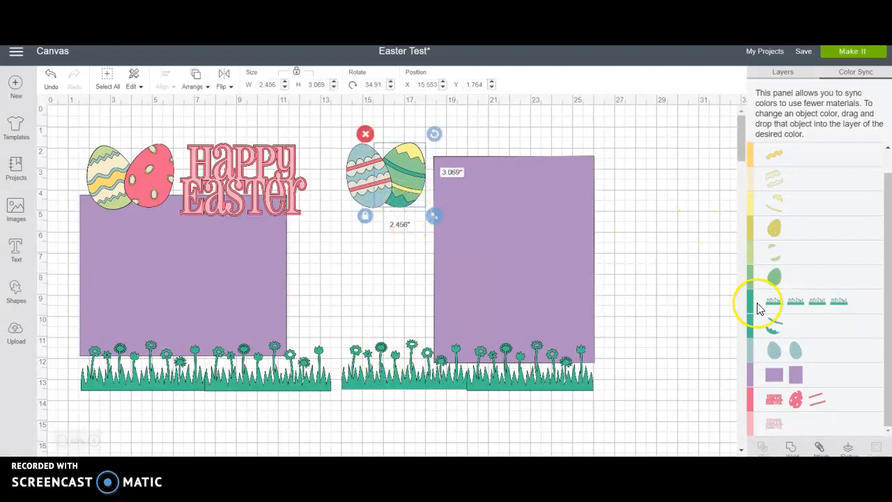
pyautogui.click(751, 329)
pyautogui.moveTo(751, 331); pyautogui.dragTo(756, 319)
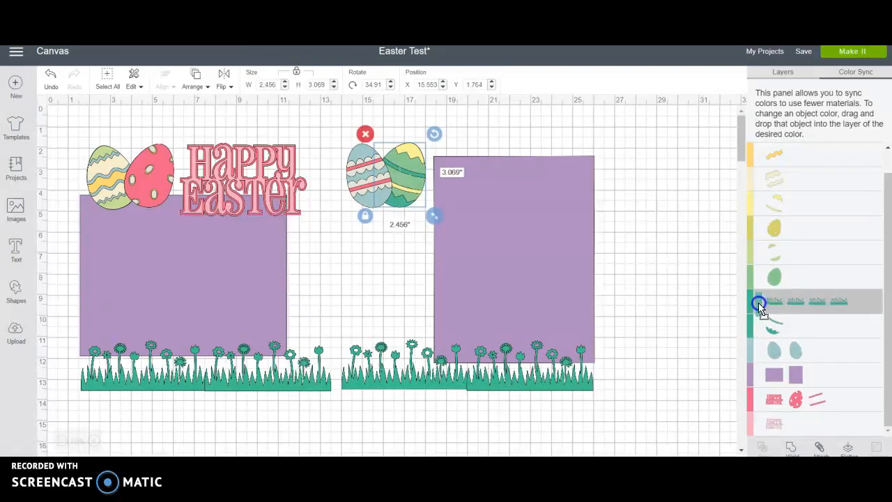
pyautogui.moveTo(759, 302); pyautogui.dragTo(760, 305)
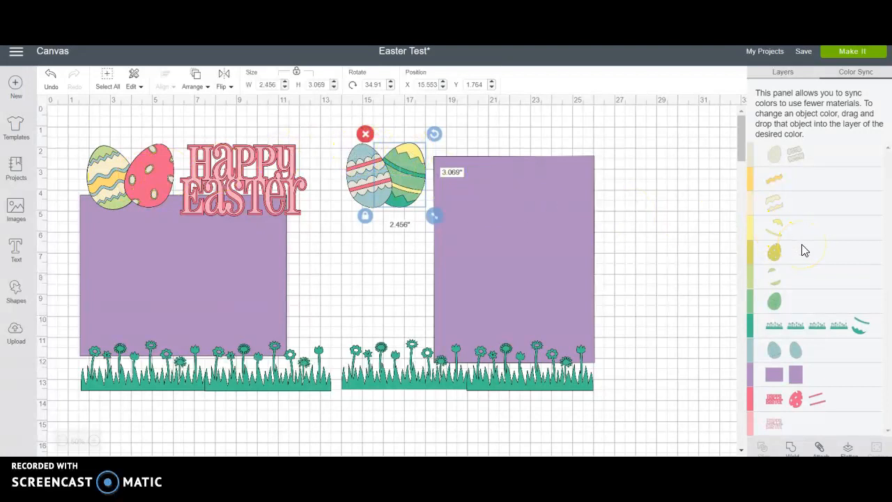
# Sync the light yellow egg accents to the golden yellow of the wavy stripe, and the beige egg pieces to the pale cream.
pyautogui.click(753, 234)
pyautogui.moveTo(753, 234); pyautogui.dragTo(761, 202)
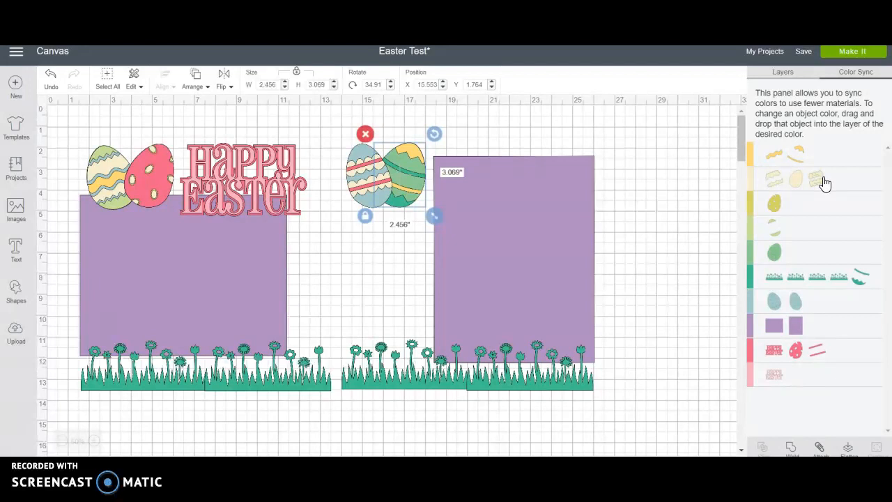
pyautogui.click(805, 193)
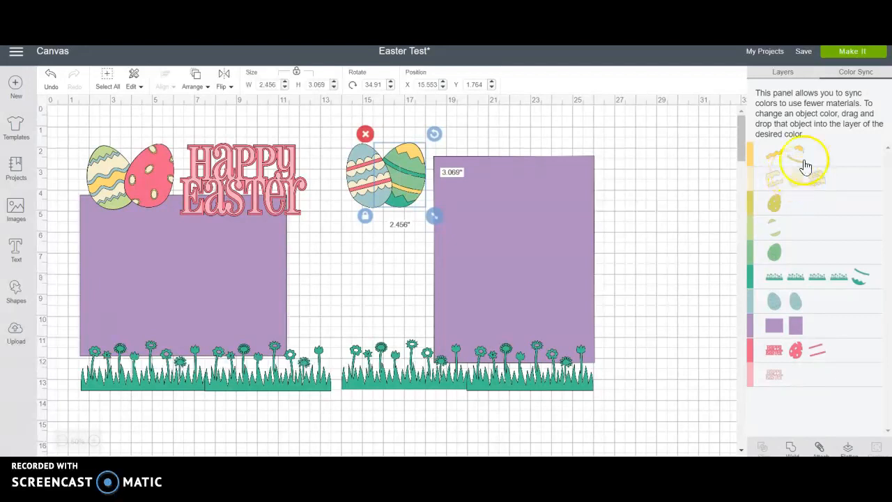
# Proceed to the cutting mats, move the wavy stripe down on mat 1, and place the scalloped bands below the egg on mat 2.
pyautogui.click(853, 55)
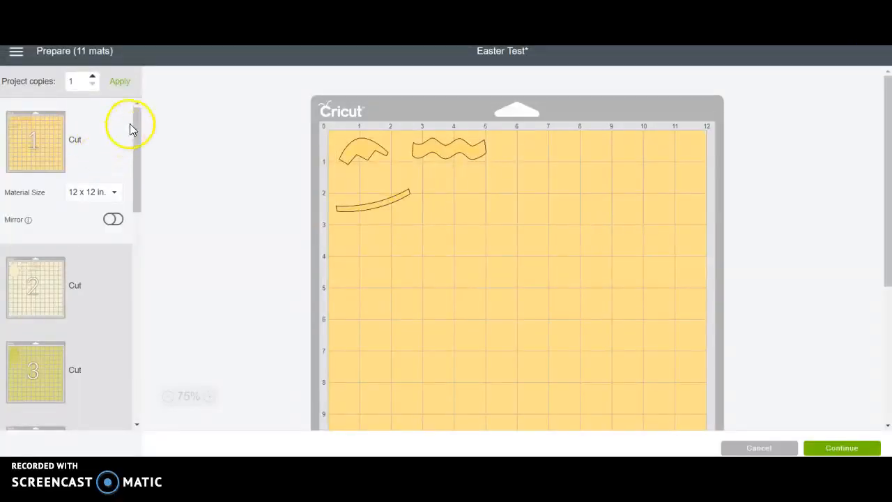
pyautogui.moveTo(136, 115)
pyautogui.mouseDown()
pyautogui.moveTo(136, 332)
pyautogui.moveTo(125, 297)
pyautogui.moveTo(123, 110)
pyautogui.mouseUp()
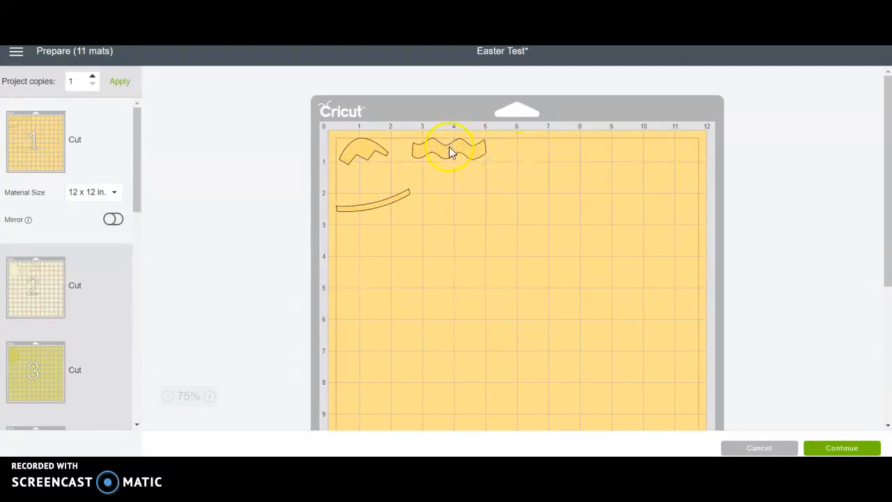
pyautogui.moveTo(449, 152)
pyautogui.mouseDown()
pyautogui.moveTo(472, 243)
pyautogui.moveTo(422, 273)
pyautogui.moveTo(379, 244)
pyautogui.moveTo(434, 205)
pyautogui.moveTo(472, 207)
pyautogui.moveTo(464, 180)
pyautogui.moveTo(461, 188)
pyautogui.moveTo(443, 183)
pyautogui.mouseUp()
pyautogui.click(17, 301)
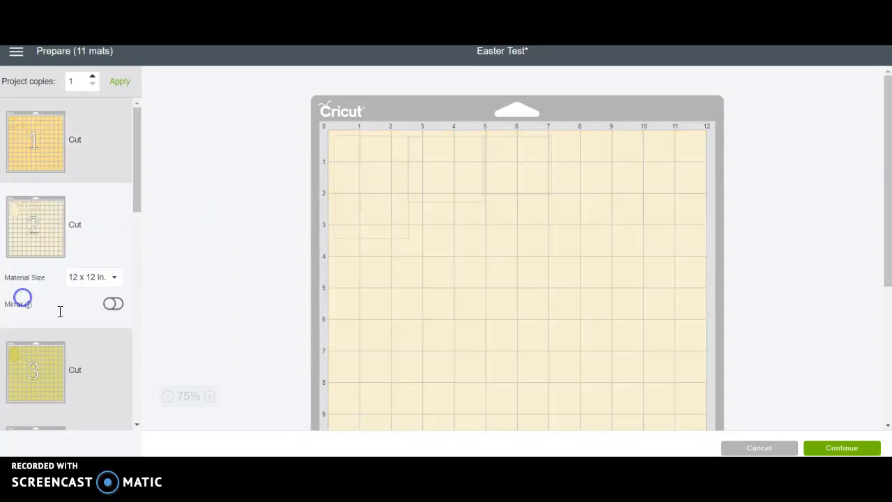
pyautogui.moveTo(523, 185)
pyautogui.mouseDown()
pyautogui.moveTo(419, 327)
pyautogui.moveTo(376, 286)
pyautogui.mouseUp()
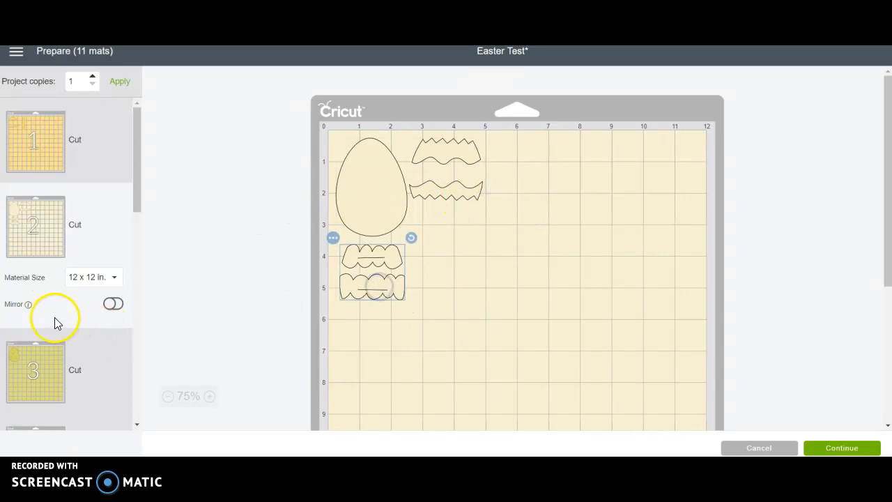
# Set the material size of mat 2 to 8.5 x 11 in.
pyautogui.scroll(-1, 56, 319)
pyautogui.click(114, 220)
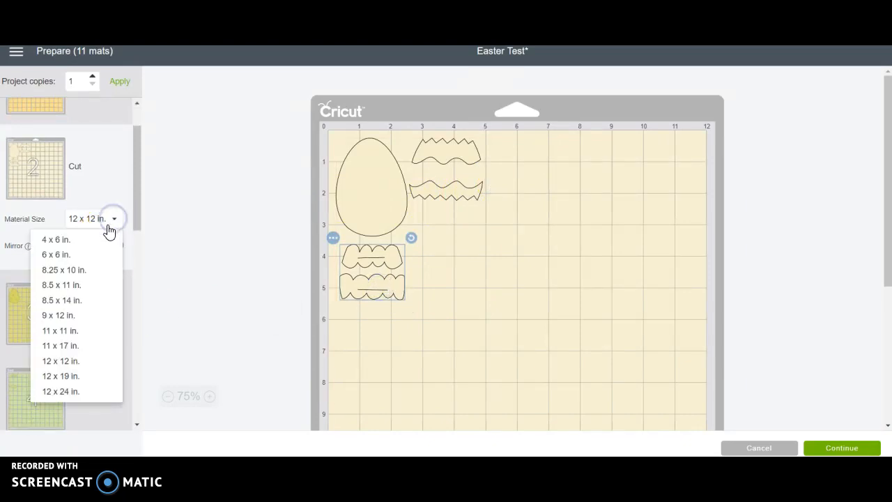
pyautogui.click(81, 286)
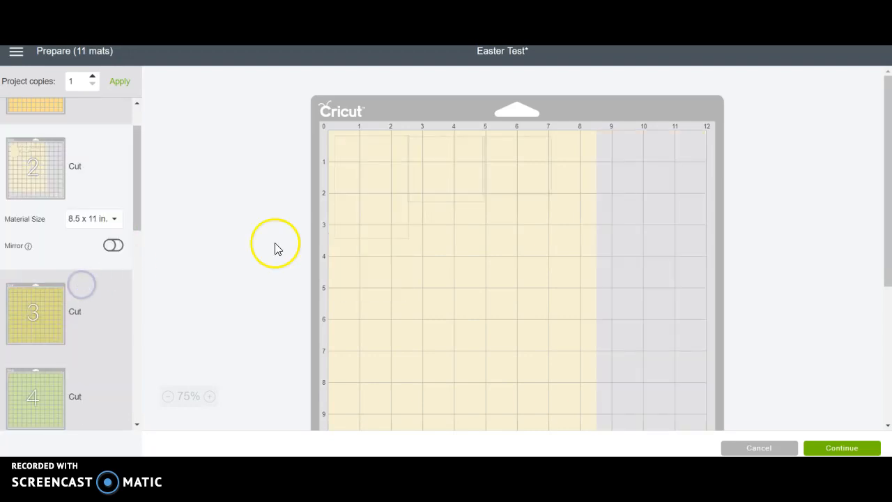
# Review how the pieces are laid out on mats 1, 3, 4 and 6, and look over the remaining mats through 11.
pyautogui.scroll(1, 44, 175)
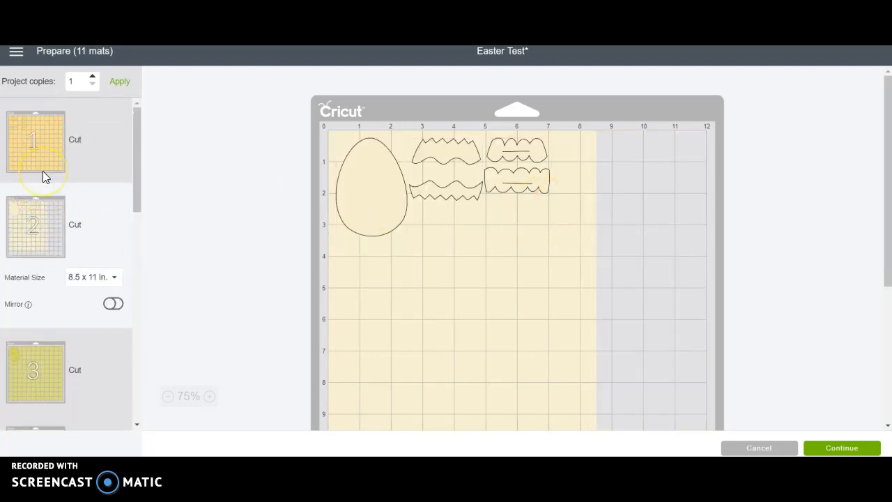
pyautogui.click(44, 160)
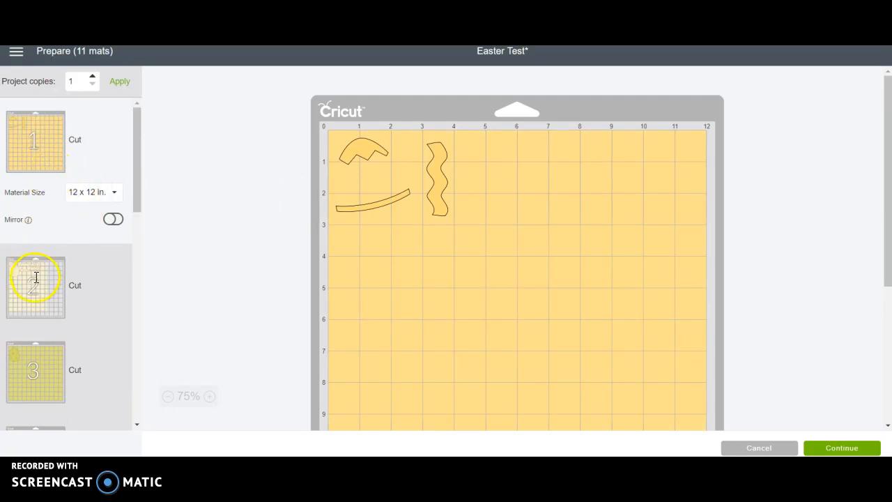
pyautogui.scroll(-3, 38, 275)
pyautogui.click(45, 258)
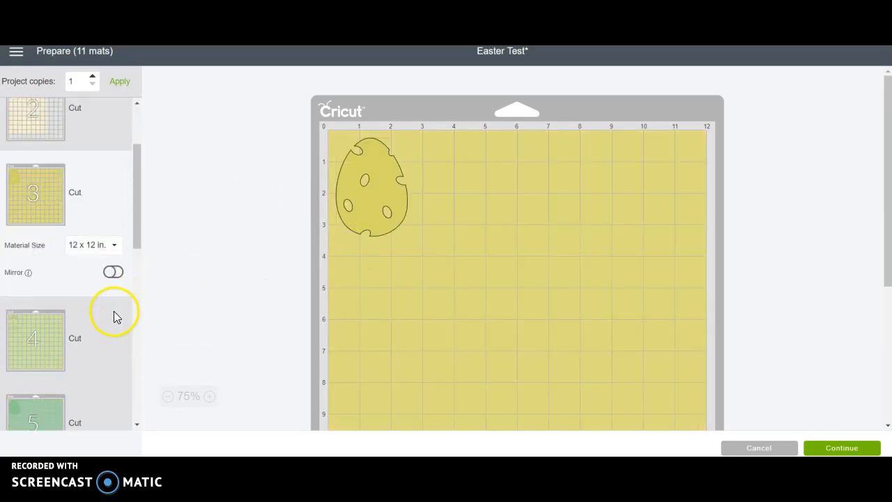
pyautogui.click(45, 340)
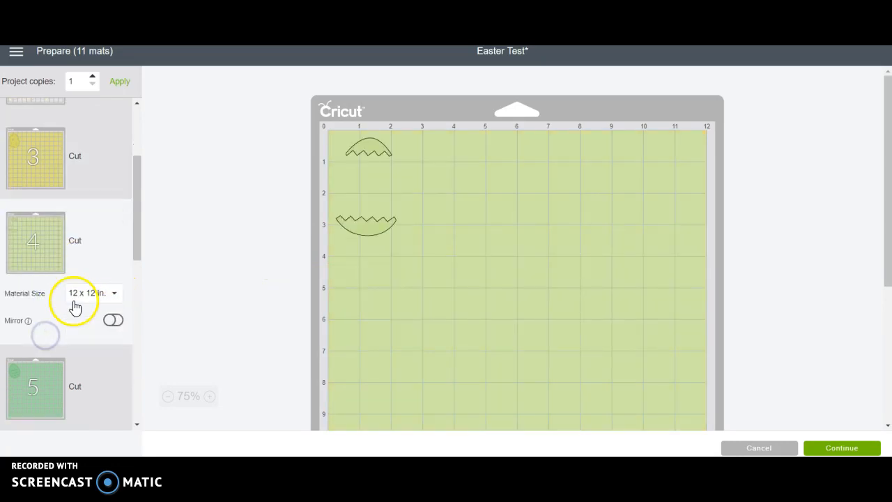
pyautogui.click(361, 226)
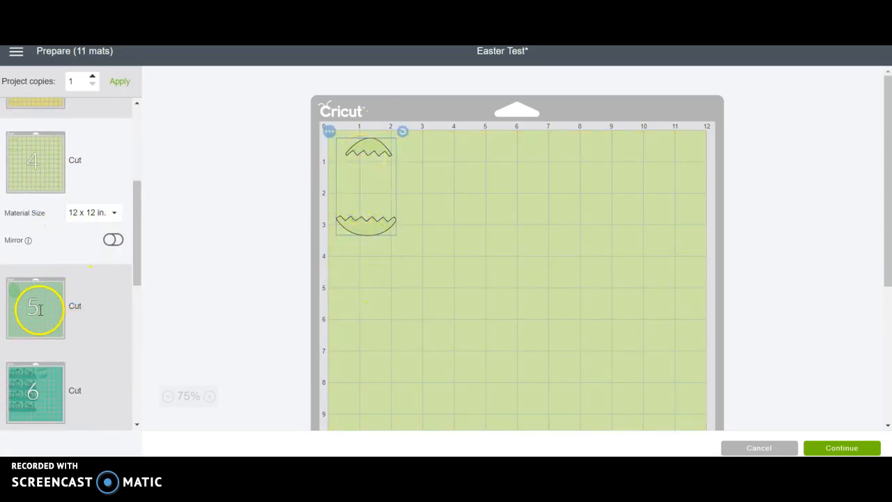
pyautogui.click(40, 375)
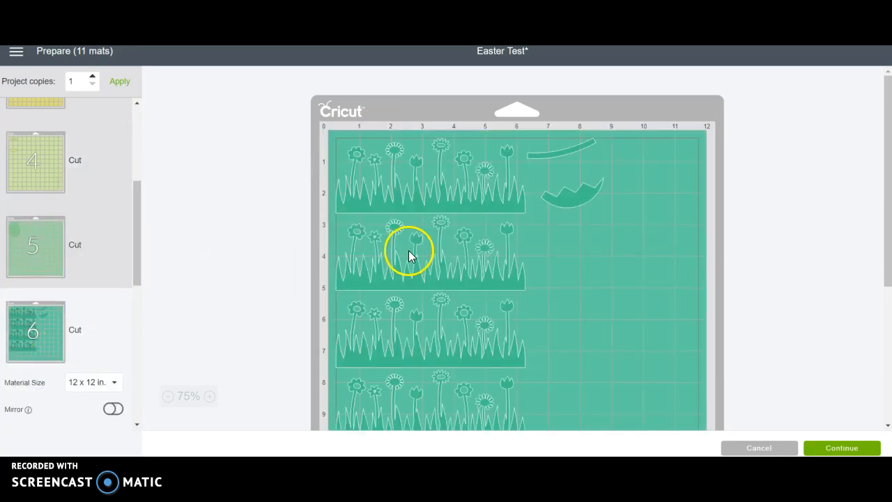
pyautogui.scroll(-3, 409, 253)
pyautogui.scroll(-3, 110, 284)
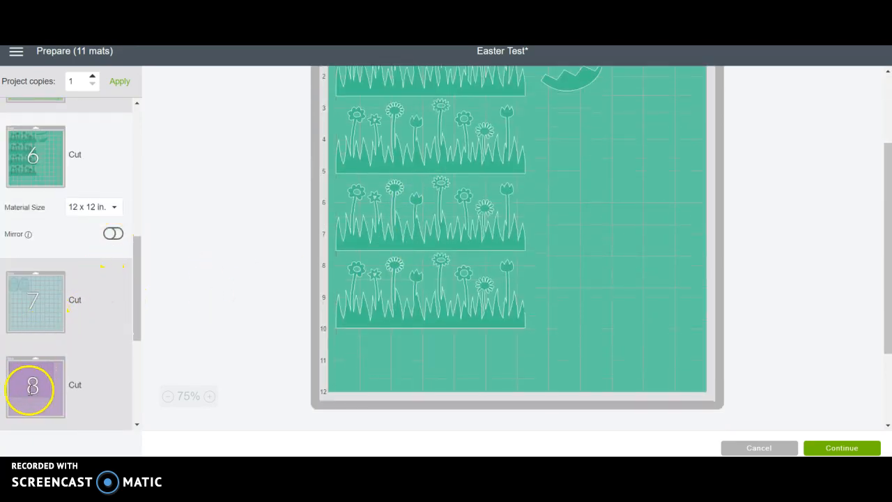
pyautogui.scroll(-2, 38, 349)
pyautogui.scroll(-2, 42, 345)
pyautogui.scroll(-1, 42, 340)
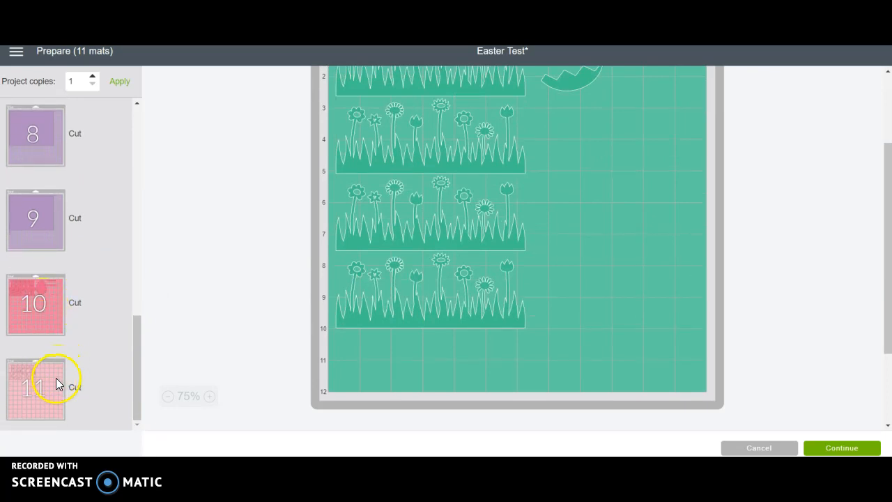
# Continue to the machine connection stage for the 11 mats, and cancel the cut to return to the canvas.
pyautogui.click(828, 450)
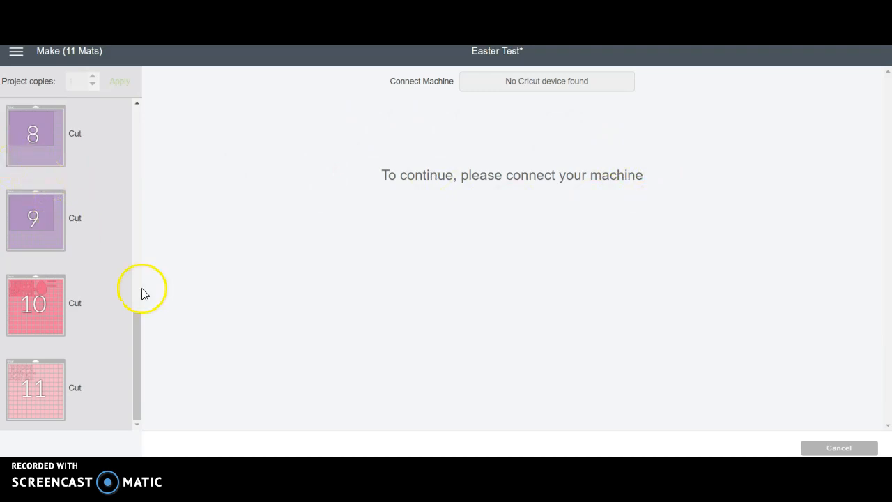
pyautogui.moveTo(139, 319); pyautogui.dragTo(146, 88)
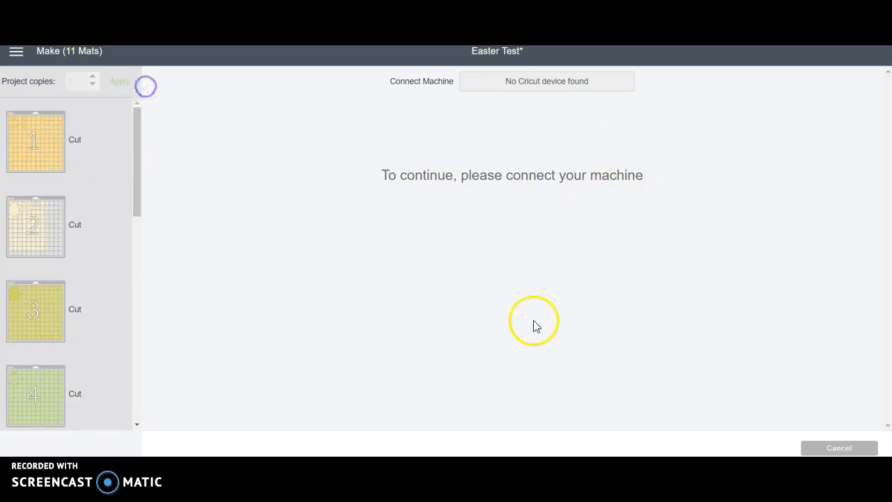
pyautogui.click(833, 450)
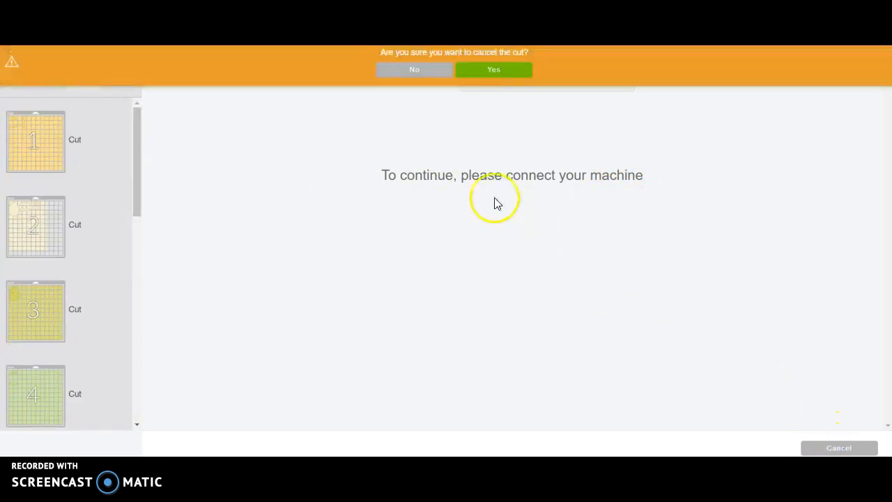
pyautogui.click(471, 73)
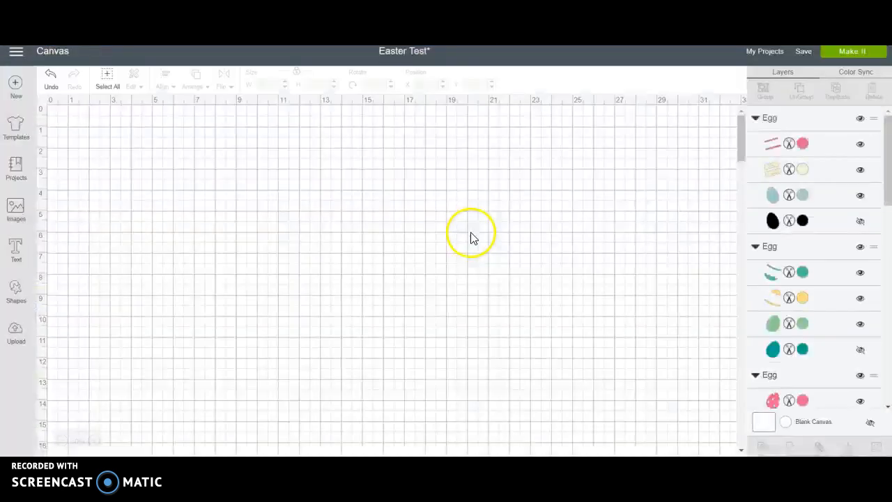